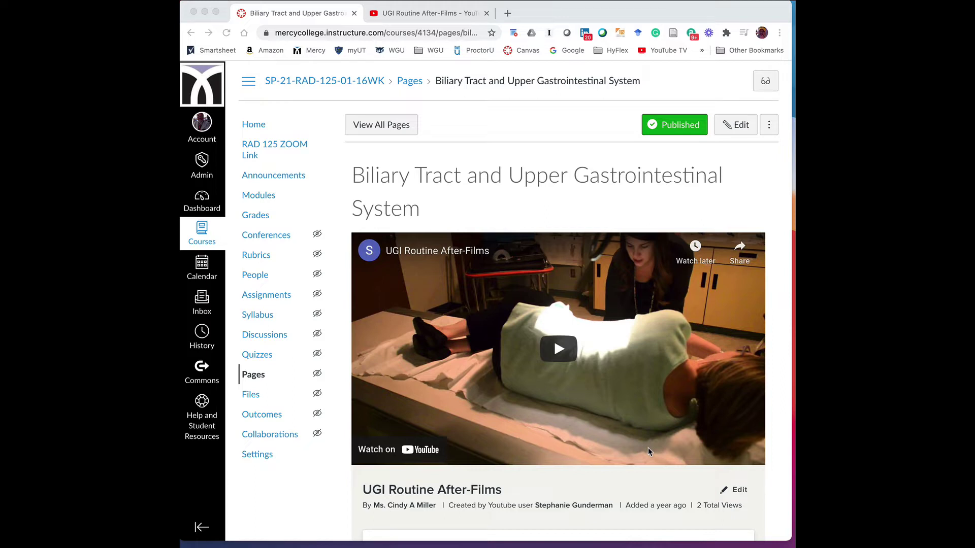
Scroll the Biliary Tract page and reveal the UGI Routine After-Films video's share link.
{"action": "scroll", "coordinate": [599, 416], "scroll_direction": "down", "scroll_amount": 4}
{"action": "scroll", "coordinate": [599, 416], "scroll_direction": "down", "scroll_amount": 10}
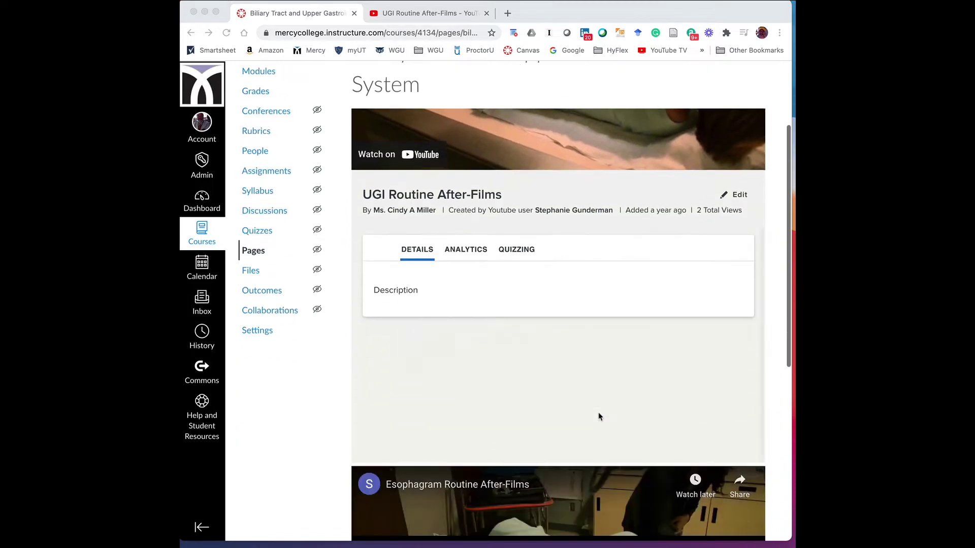
{"action": "scroll", "coordinate": [599, 417], "scroll_direction": "down", "scroll_amount": 2}
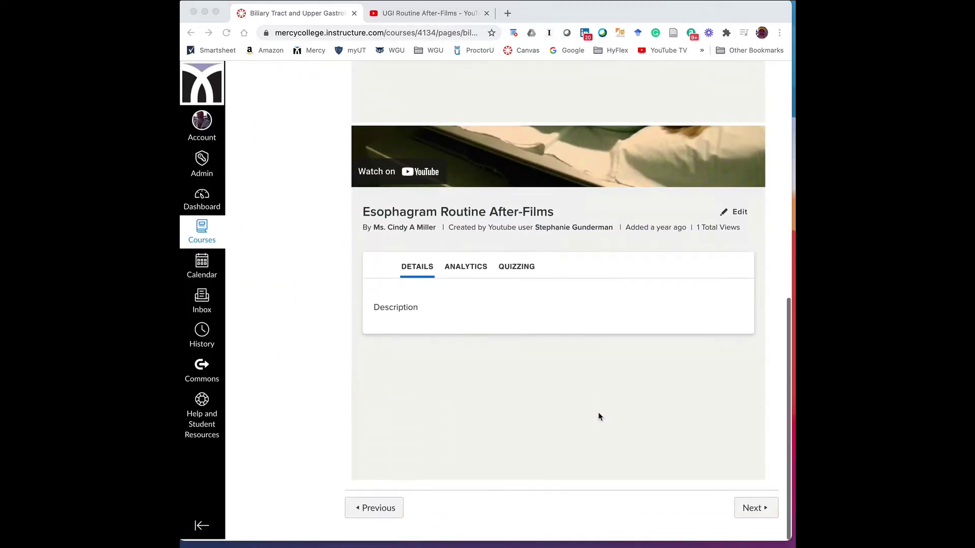
{"action": "scroll", "coordinate": [599, 417], "scroll_direction": "up", "scroll_amount": 15}
{"action": "scroll", "coordinate": [599, 416], "scroll_direction": "up", "scroll_amount": 4}
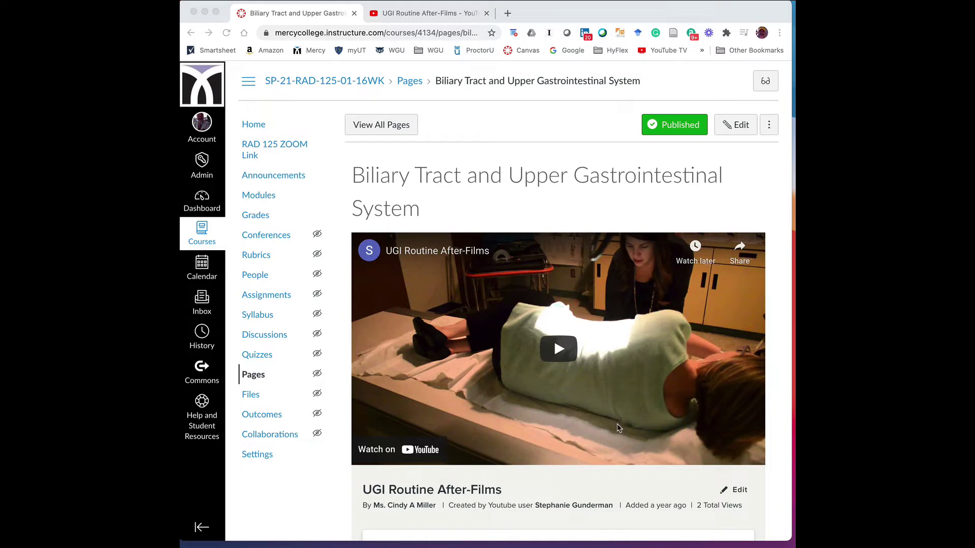
{"action": "scroll", "coordinate": [658, 488], "scroll_direction": "down", "scroll_amount": 3}
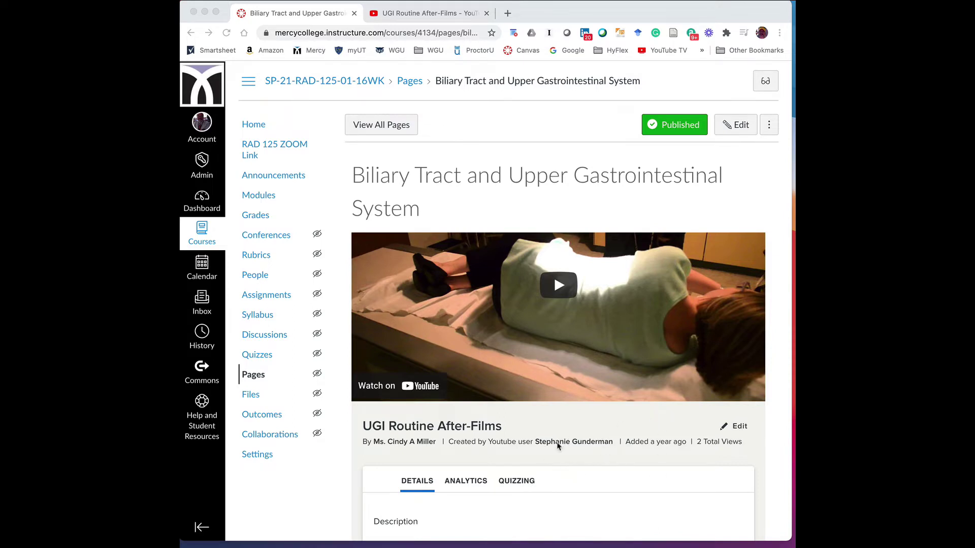
{"action": "scroll", "coordinate": [592, 472], "scroll_direction": "up", "scroll_amount": 3}
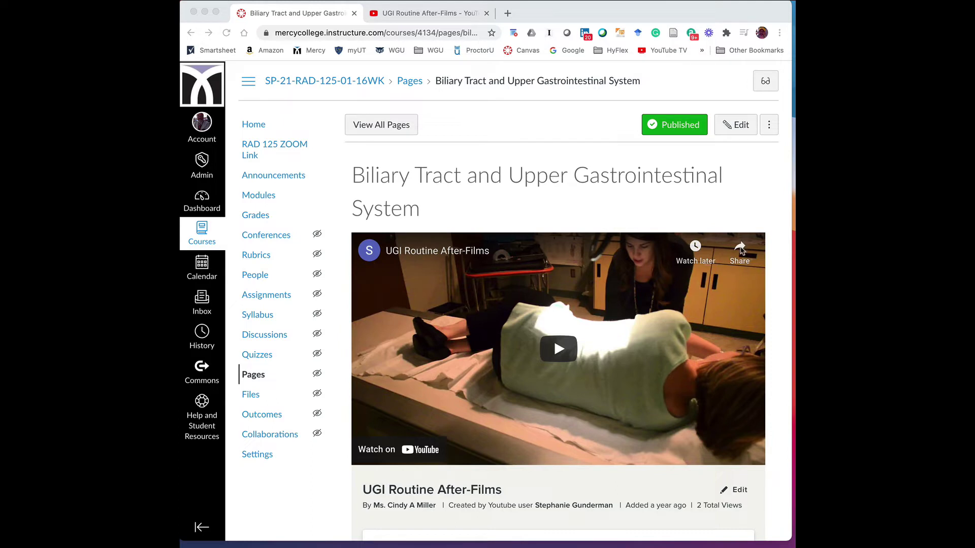
{"action": "left_click", "coordinate": [741, 250]}
{"action": "left_click", "coordinate": [742, 249]}
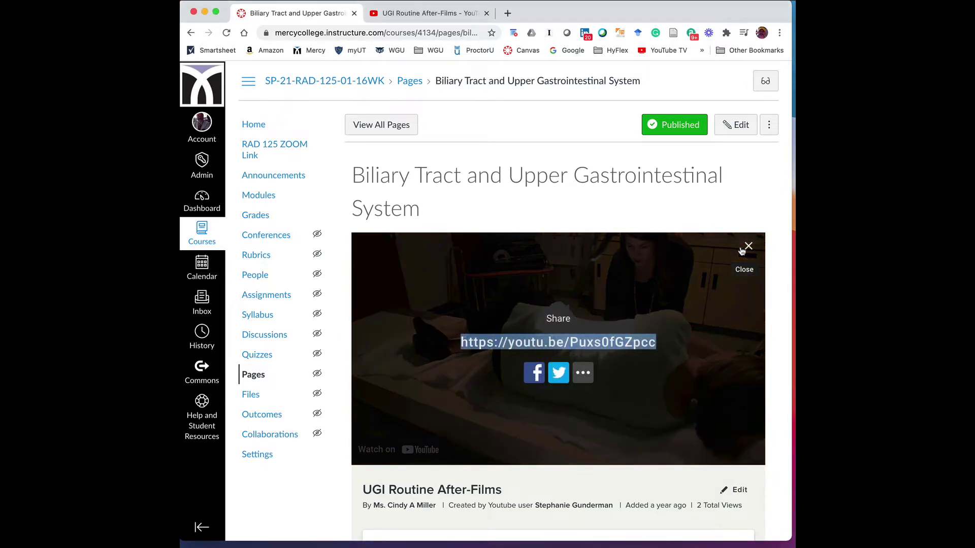
Open UGI Routine After-Films on YouTube, copy its Embed iframe code, and return to Canvas.
{"action": "left_click", "coordinate": [586, 375]}
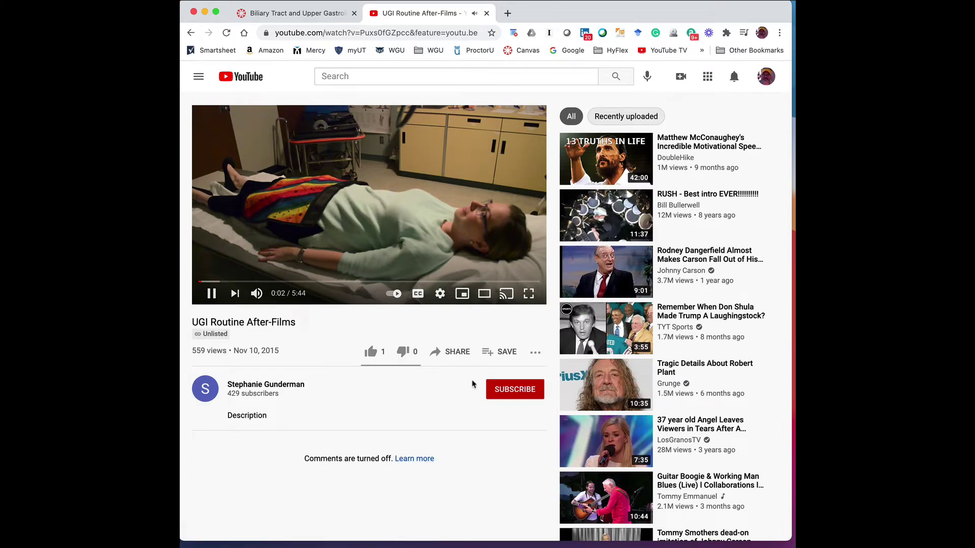
{"action": "left_click", "coordinate": [456, 354]}
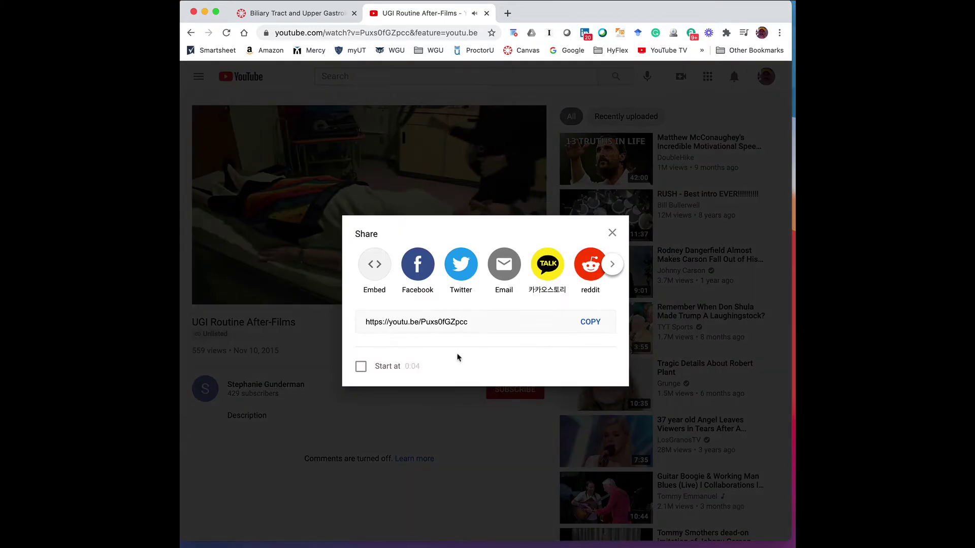
{"action": "left_click", "coordinate": [375, 265]}
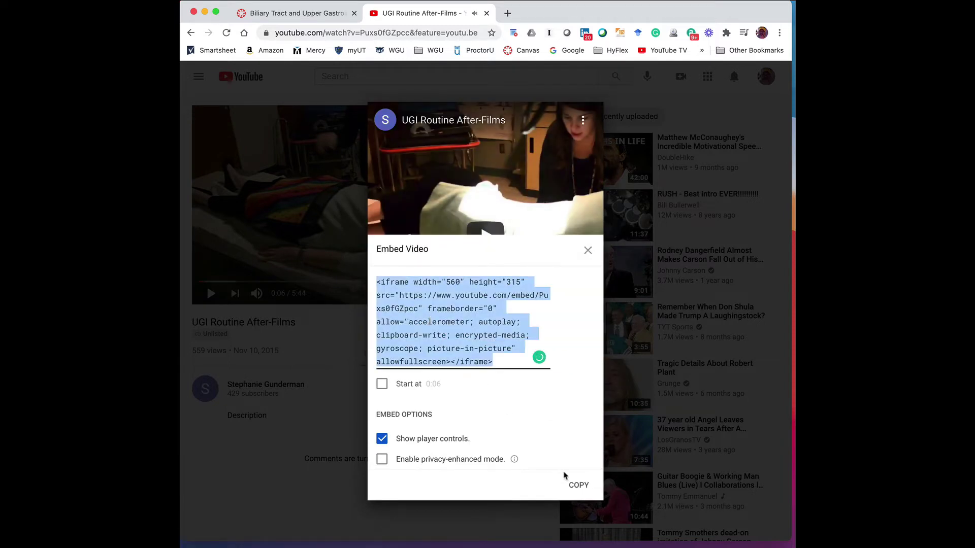
{"action": "left_click", "coordinate": [577, 485]}
{"action": "left_click", "coordinate": [340, 18]}
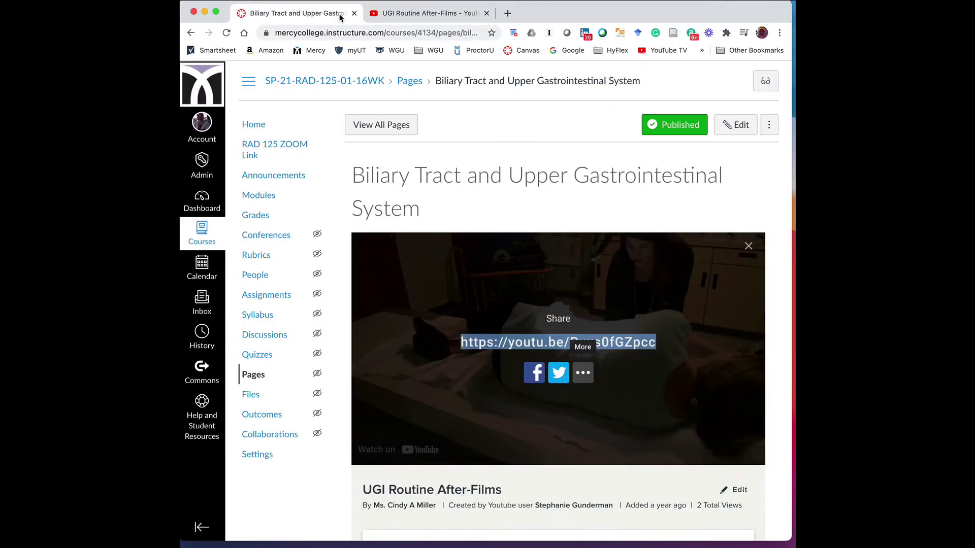
Edit the Biliary Tract page and add a blank top line above the embedded UGI video.
{"action": "left_click", "coordinate": [739, 127]}
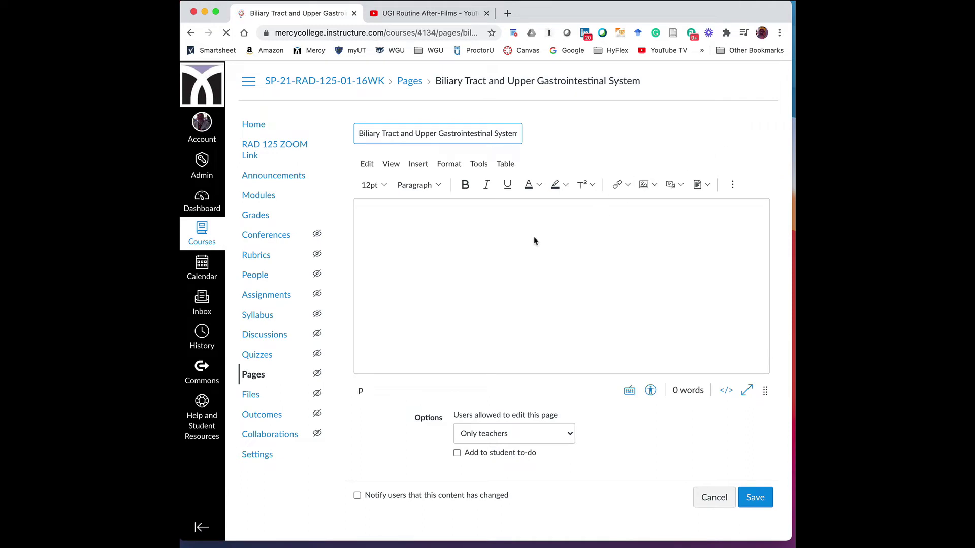
{"action": "left_click", "coordinate": [413, 209]}
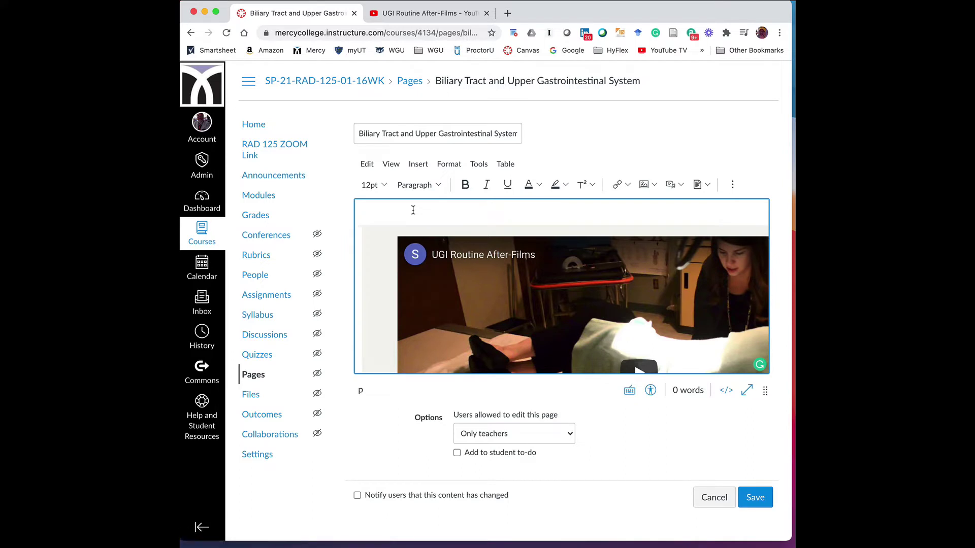
{"action": "key", "text": "Return"}
{"action": "key", "text": "Return"}
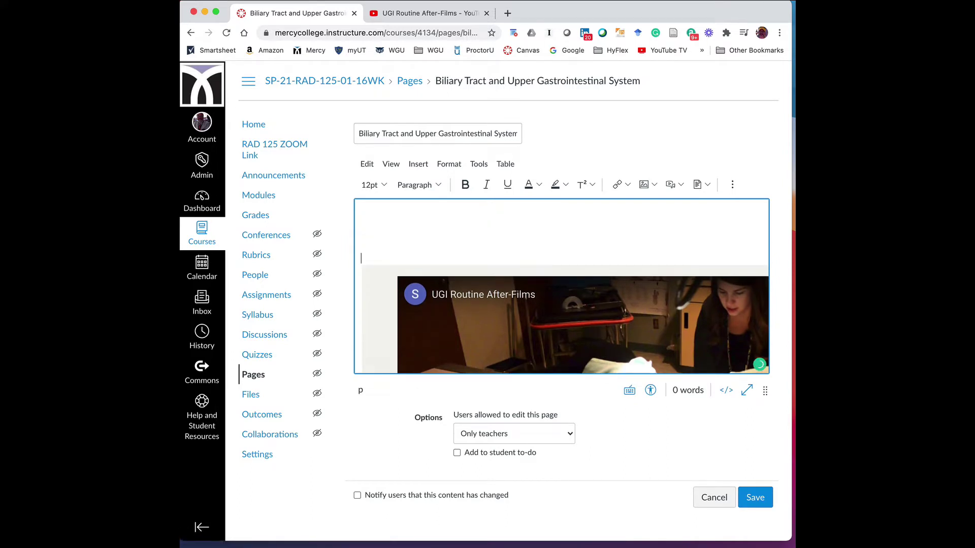
{"action": "key", "text": "Up"}
{"action": "key", "text": "Up"}
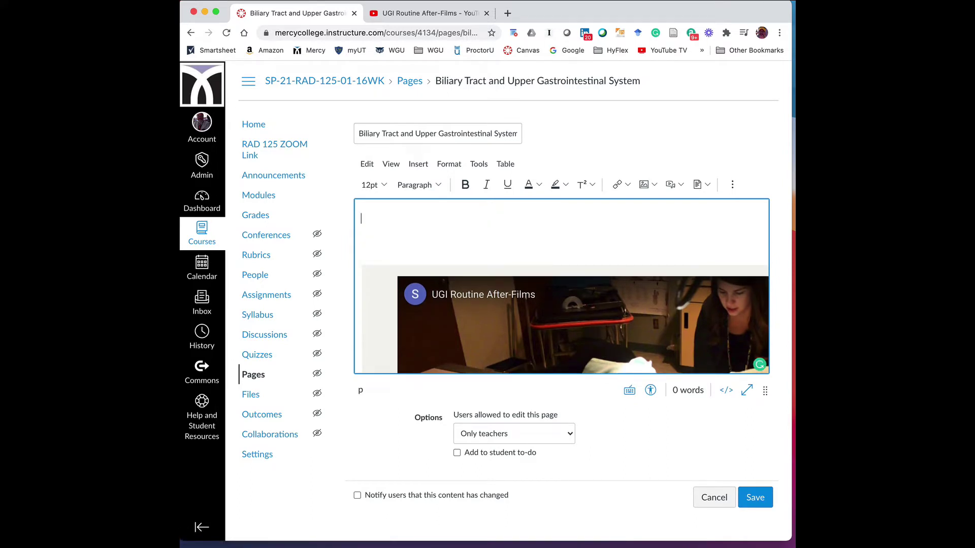
{"action": "left_click", "coordinate": [419, 165]}
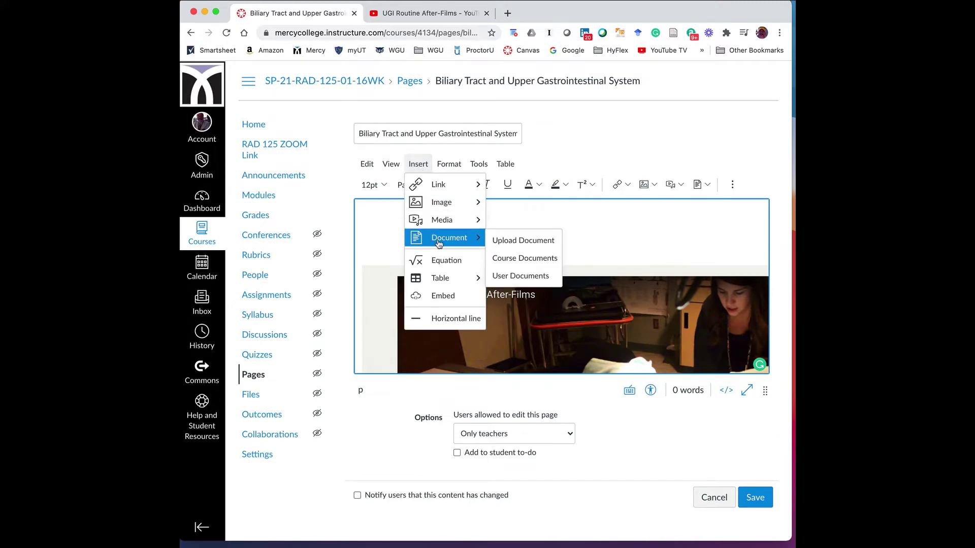
Embed the copied UGI Routine After-Films YouTube iframe code at the top of the page body.
{"action": "left_click", "coordinate": [436, 300]}
{"action": "left_click", "coordinate": [399, 313]}
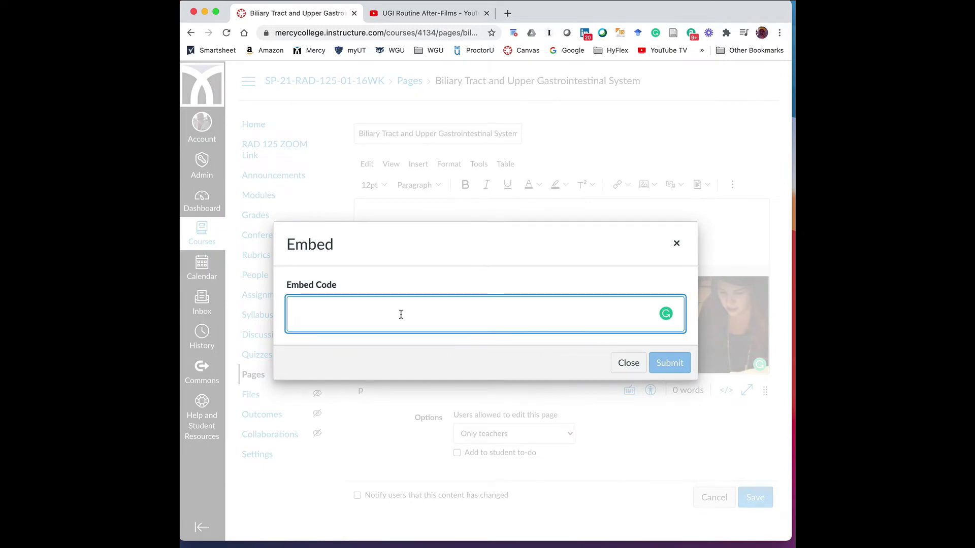
{"action": "key", "text": "super+v"}
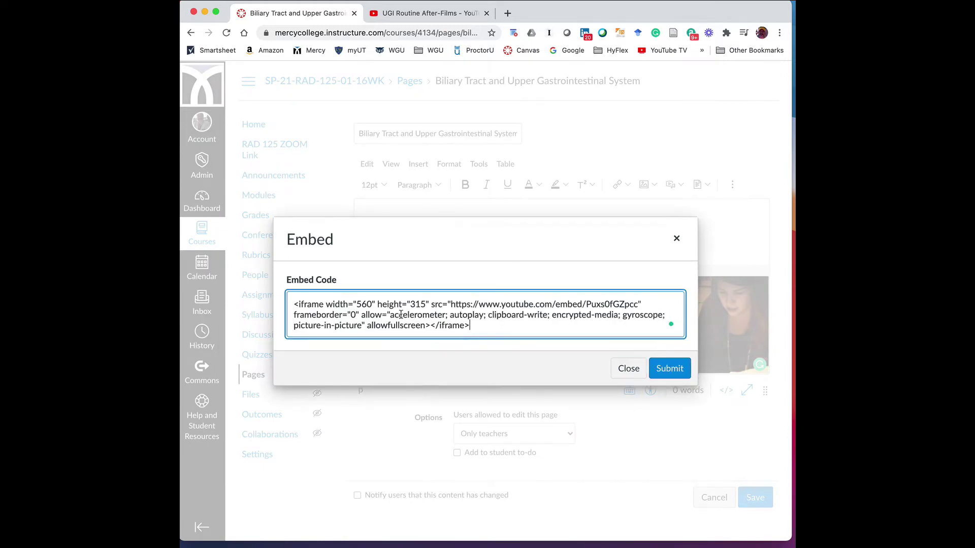
{"action": "left_click", "coordinate": [662, 369]}
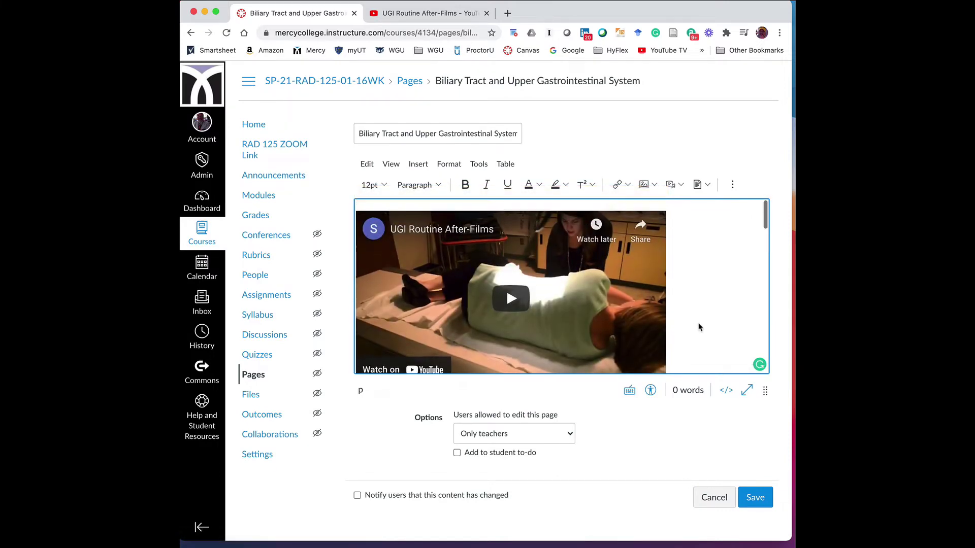
{"action": "scroll", "coordinate": [699, 327], "scroll_direction": "down", "scroll_amount": 3}
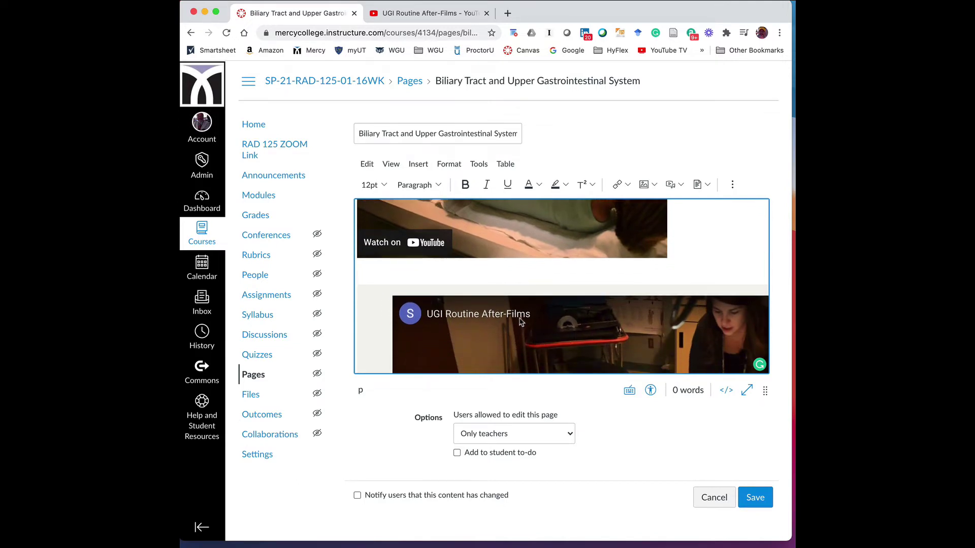
{"action": "scroll", "coordinate": [699, 252], "scroll_direction": "up", "scroll_amount": 5}
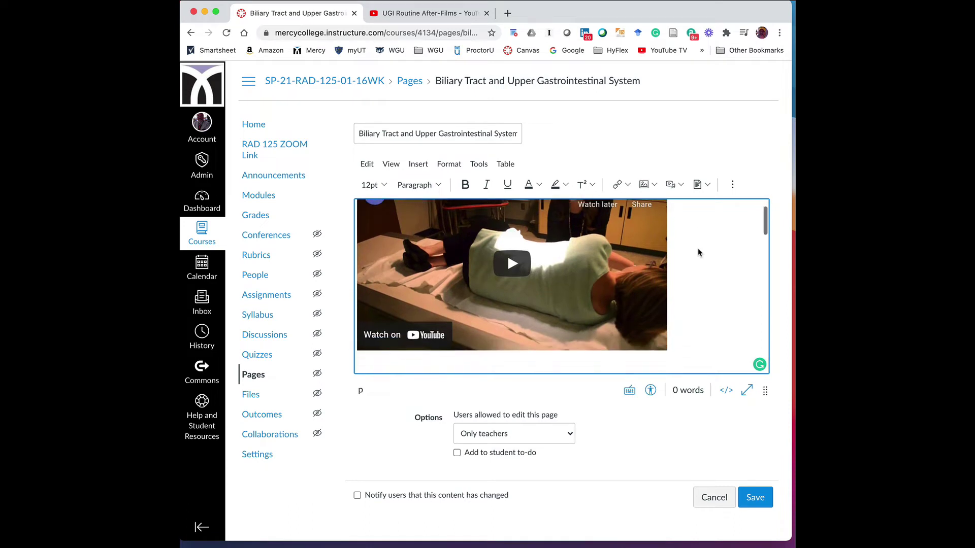
{"action": "scroll", "coordinate": [699, 253], "scroll_direction": "down", "scroll_amount": 5}
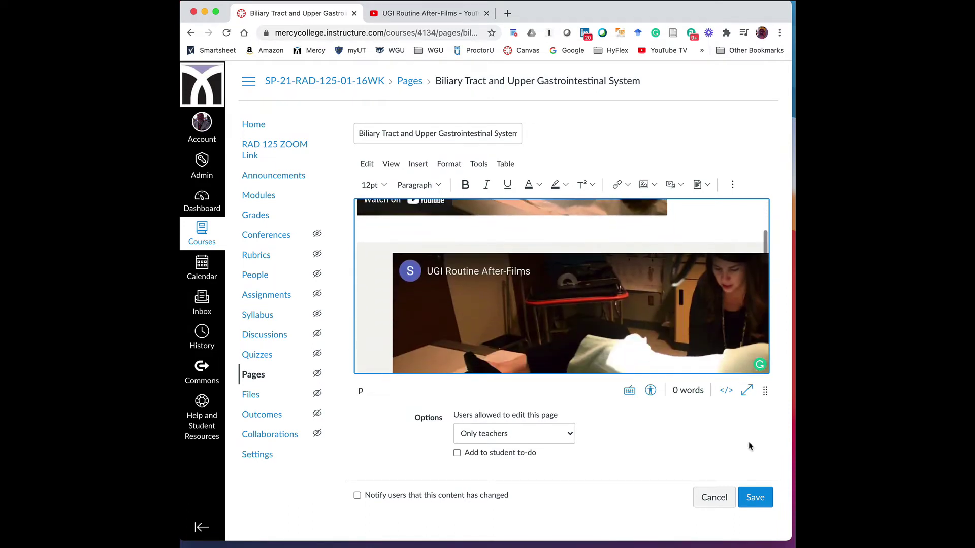
Save the page, then reveal the share link of the Esophagram video further down.
{"action": "left_click", "coordinate": [753, 496]}
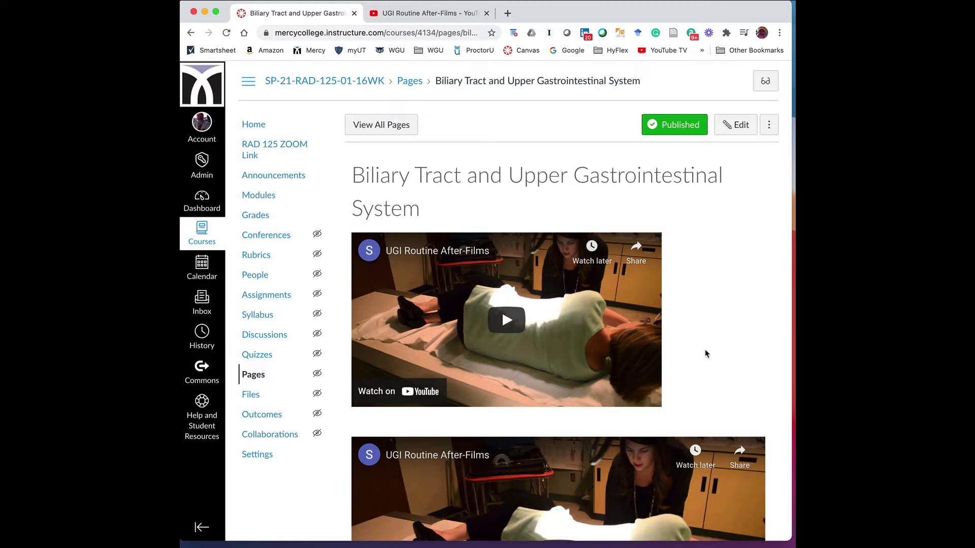
{"action": "scroll", "coordinate": [705, 354], "scroll_direction": "down", "scroll_amount": 8}
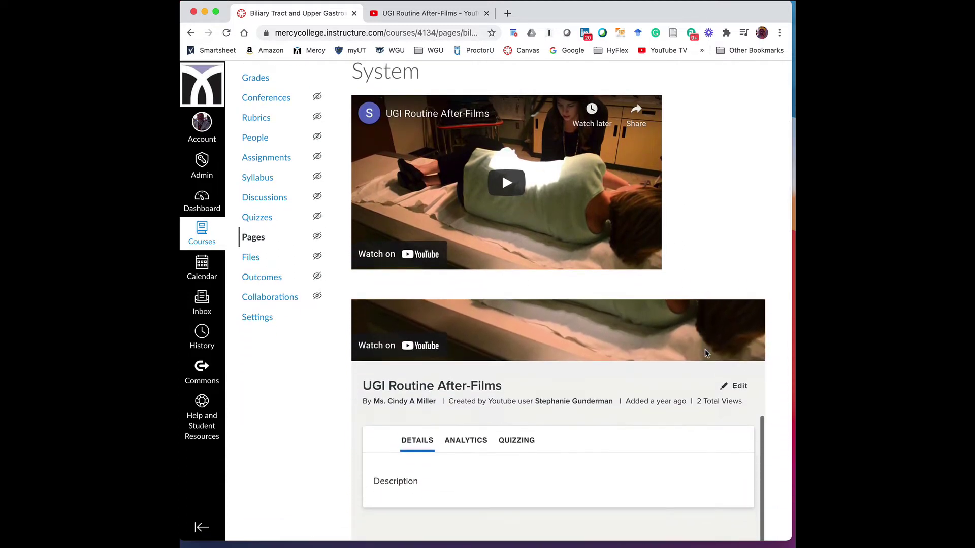
{"action": "scroll", "coordinate": [705, 354], "scroll_direction": "down", "scroll_amount": 5}
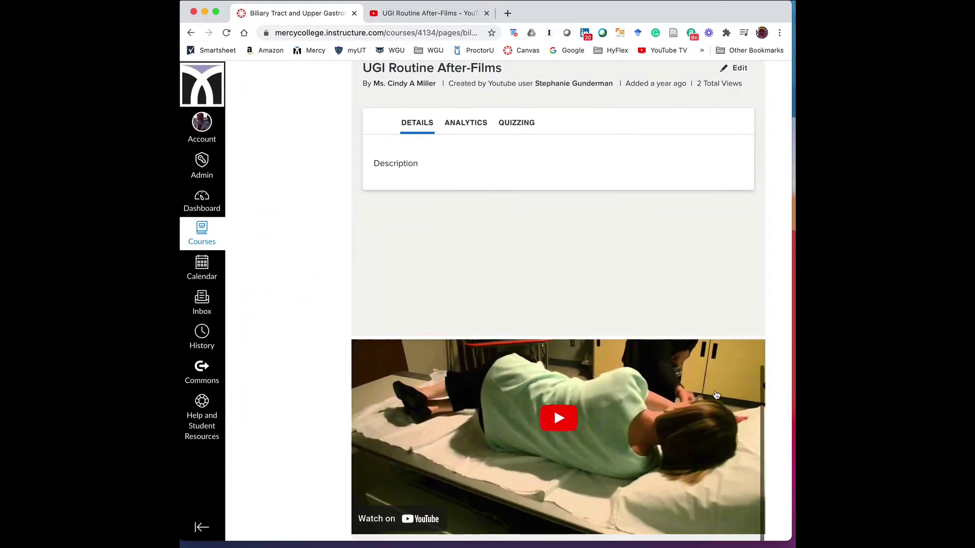
{"action": "left_click", "coordinate": [739, 359]}
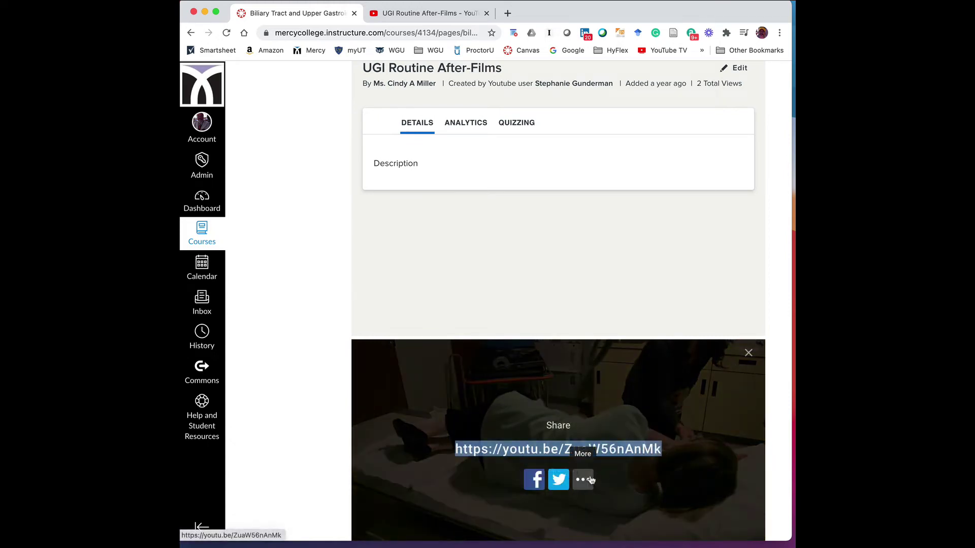
Open Esophagram Routine After-Films on YouTube, copy its iframe embed code, and return to Canvas.
{"action": "left_click", "coordinate": [583, 449]}
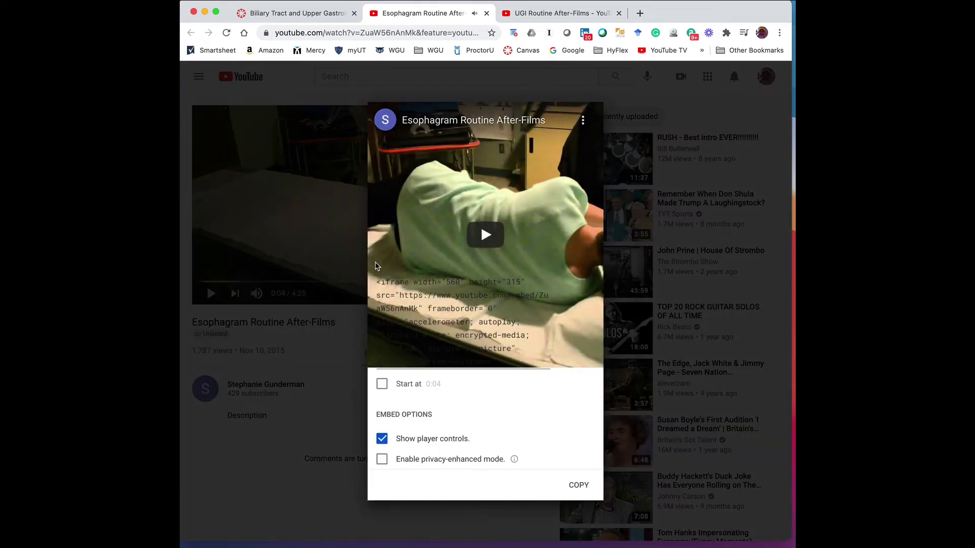
{"action": "left_click", "coordinate": [422, 323]}
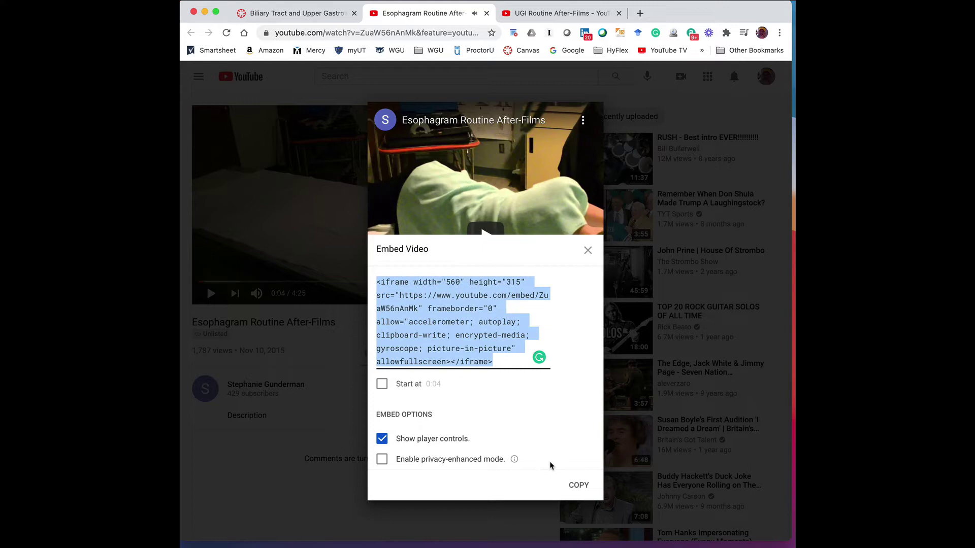
{"action": "left_click", "coordinate": [575, 487]}
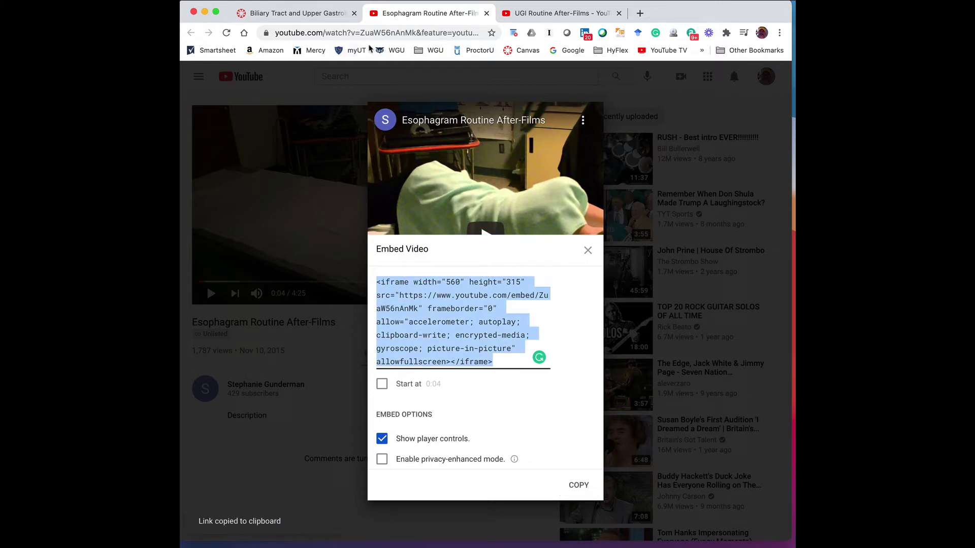
{"action": "left_click", "coordinate": [337, 17]}
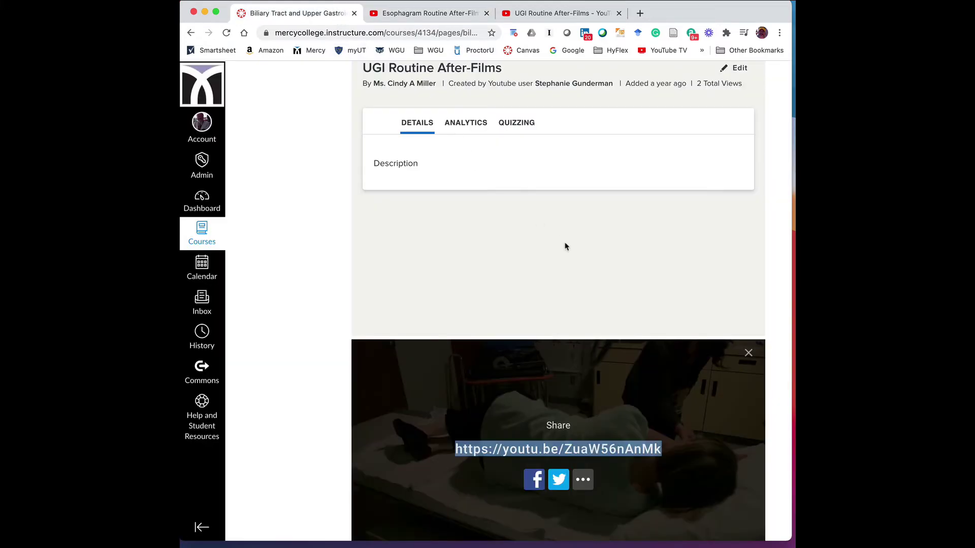
{"action": "scroll", "coordinate": [565, 246], "scroll_direction": "up", "scroll_amount": 6}
Re-edit the Biliary Tract page and embed the Esophagram YouTube iframe code below the UGI video.
{"action": "scroll", "coordinate": [565, 245], "scroll_direction": "up", "scroll_amount": 5}
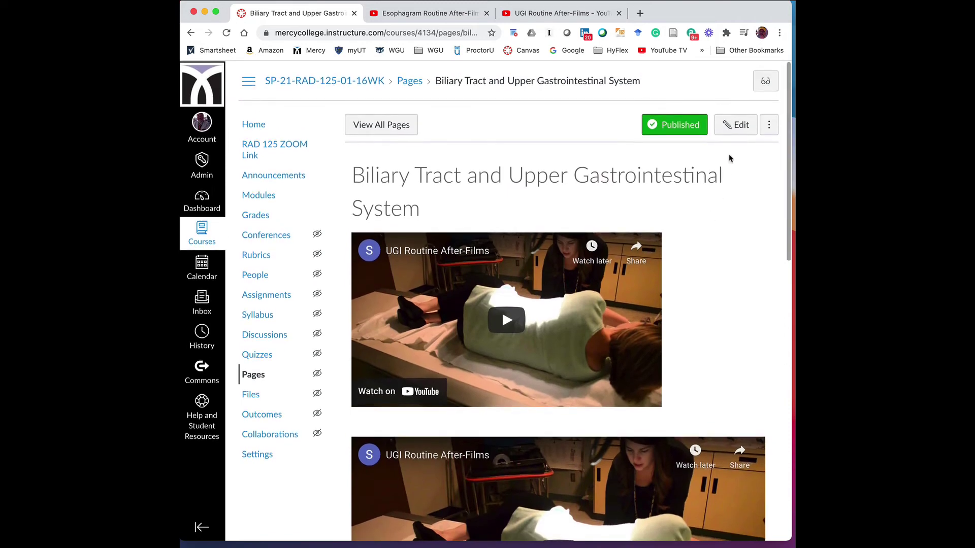
{"action": "left_click", "coordinate": [739, 126]}
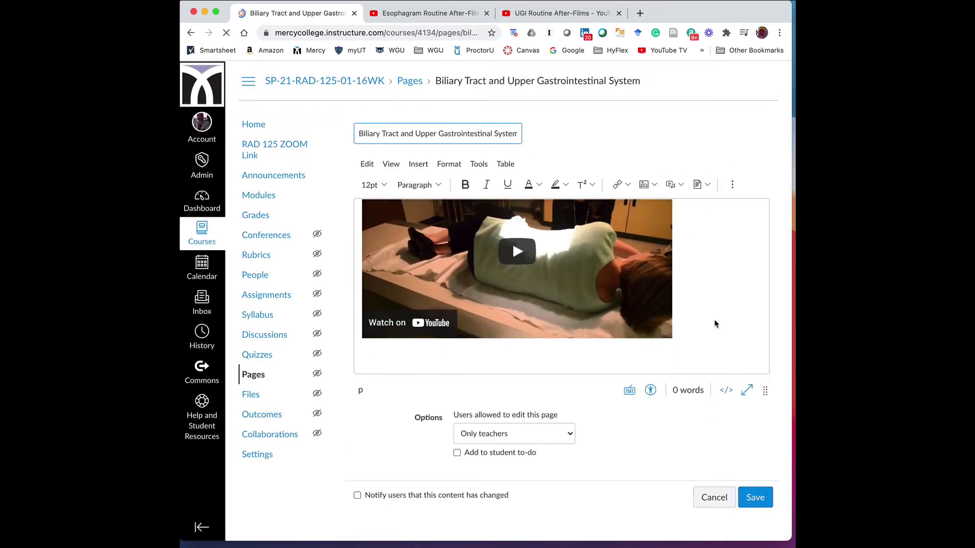
{"action": "left_click", "coordinate": [396, 346]}
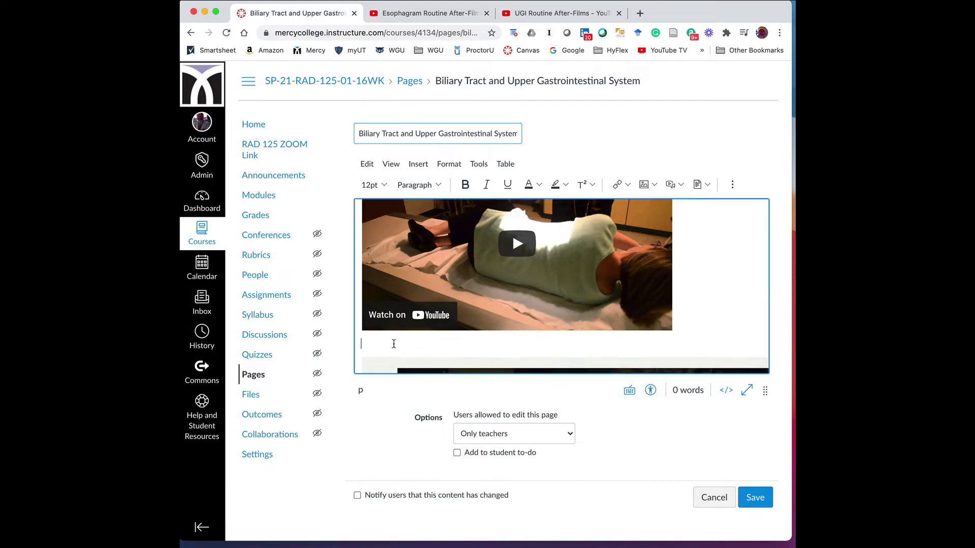
{"action": "left_click", "coordinate": [425, 167]}
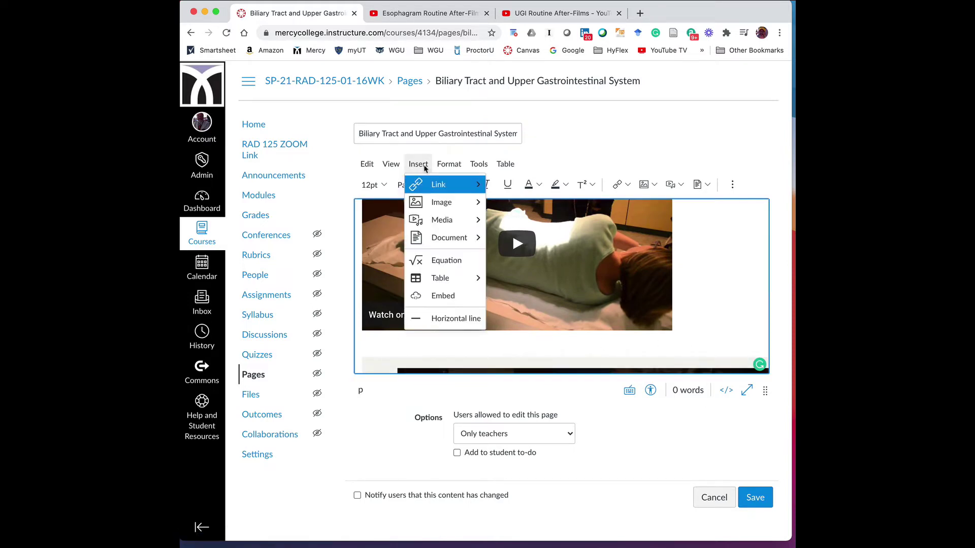
{"action": "left_click", "coordinate": [432, 295]}
{"action": "left_click", "coordinate": [412, 302]}
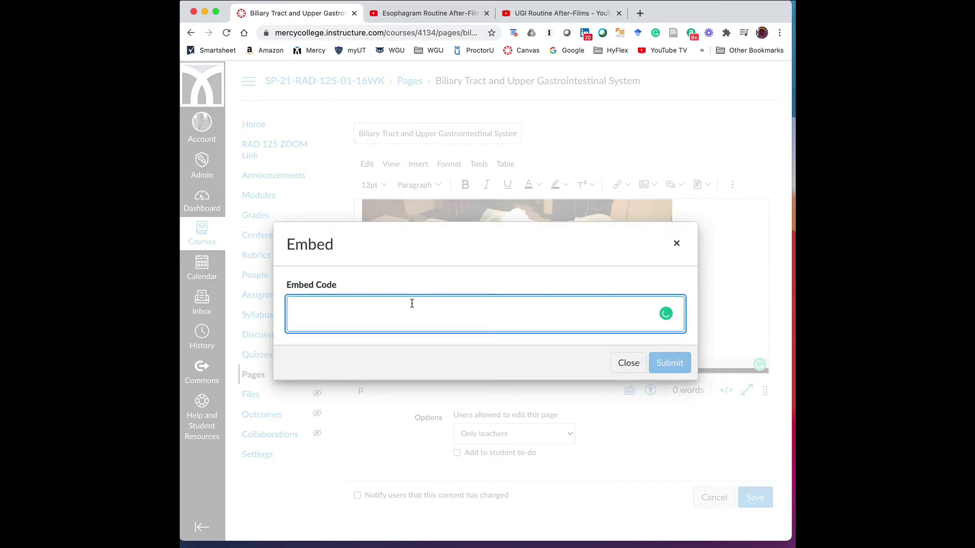
{"action": "key", "text": "super+v"}
{"action": "left_click", "coordinate": [661, 370]}
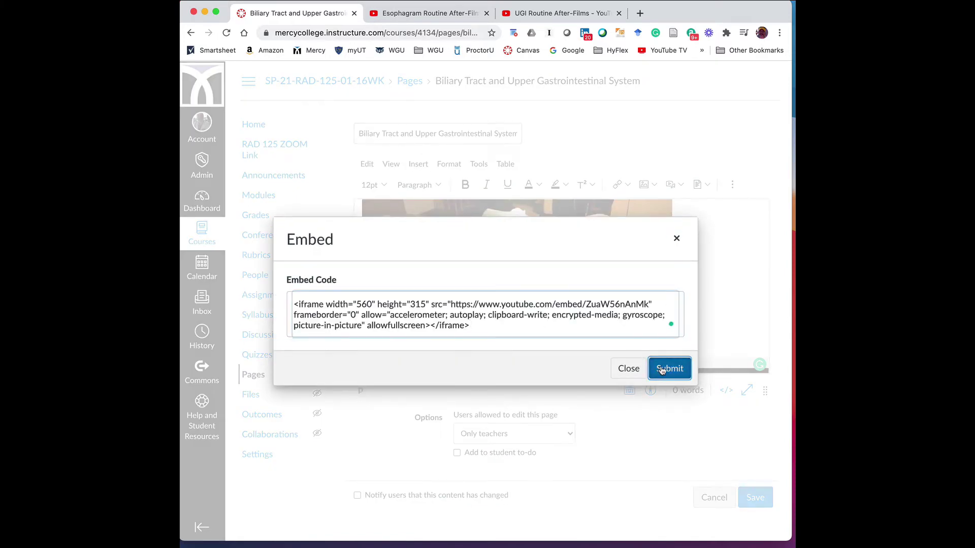
{"action": "scroll", "coordinate": [699, 328], "scroll_direction": "up", "scroll_amount": 1}
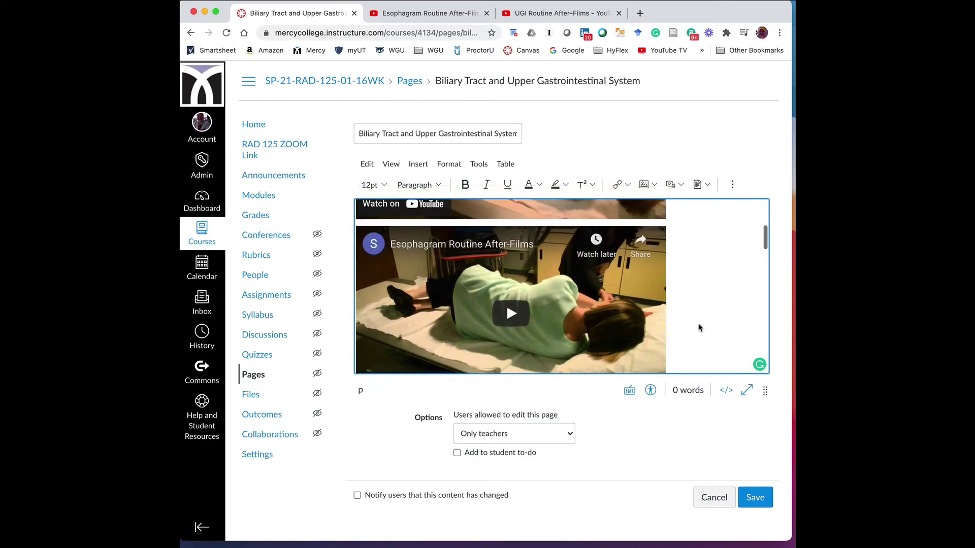
{"action": "scroll", "coordinate": [699, 327], "scroll_direction": "up", "scroll_amount": 5}
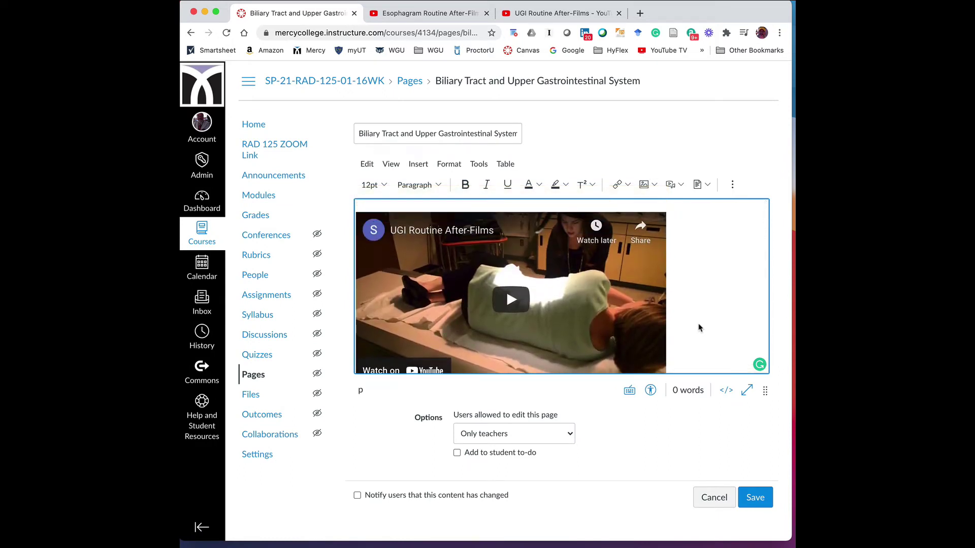
{"action": "scroll", "coordinate": [699, 327], "scroll_direction": "down", "scroll_amount": 5}
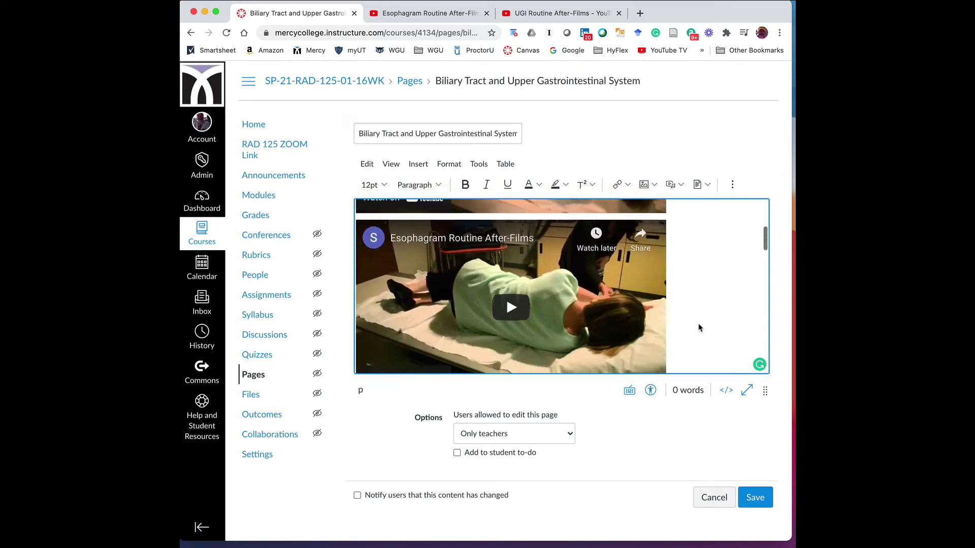
{"action": "scroll", "coordinate": [699, 328], "scroll_direction": "down", "scroll_amount": 2}
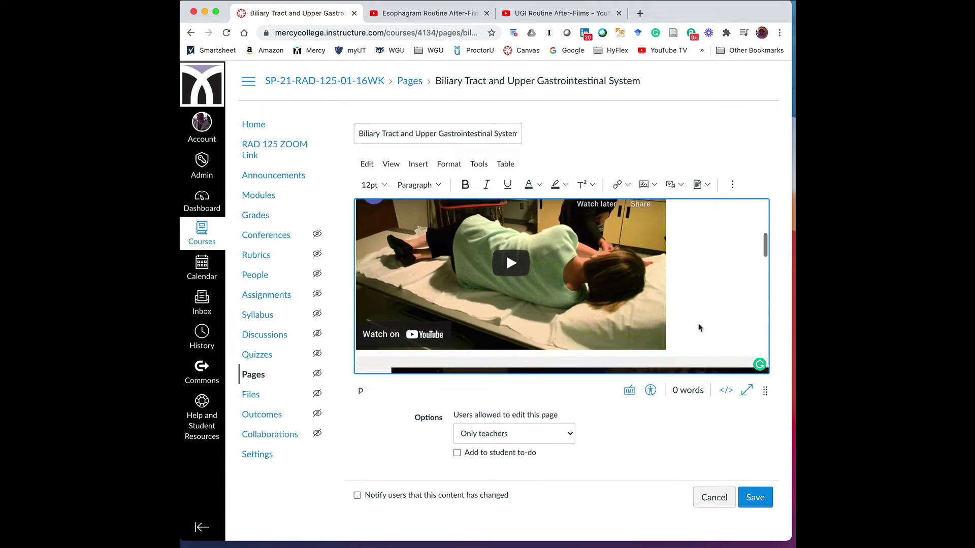
{"action": "scroll", "coordinate": [699, 327], "scroll_direction": "down", "scroll_amount": 3}
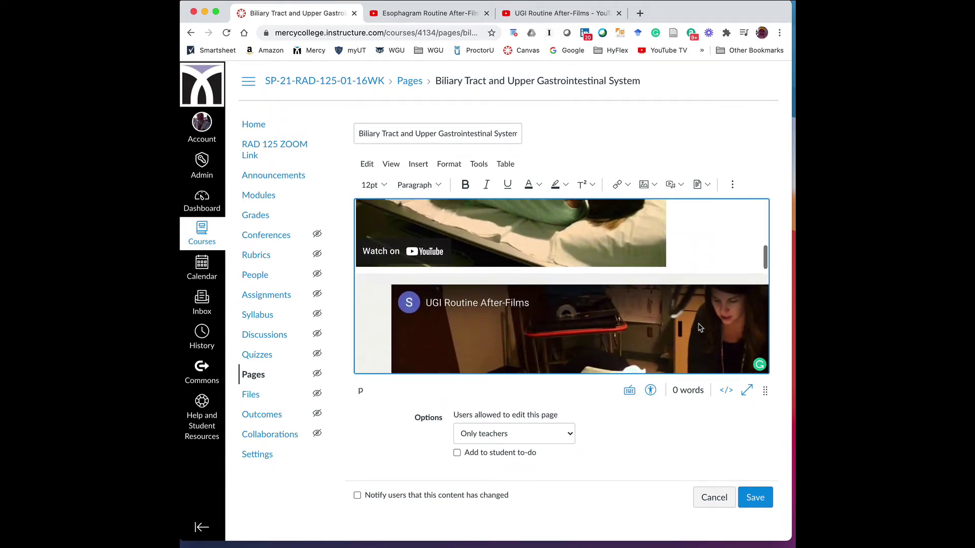
{"action": "scroll", "coordinate": [699, 328], "scroll_direction": "down", "scroll_amount": 5}
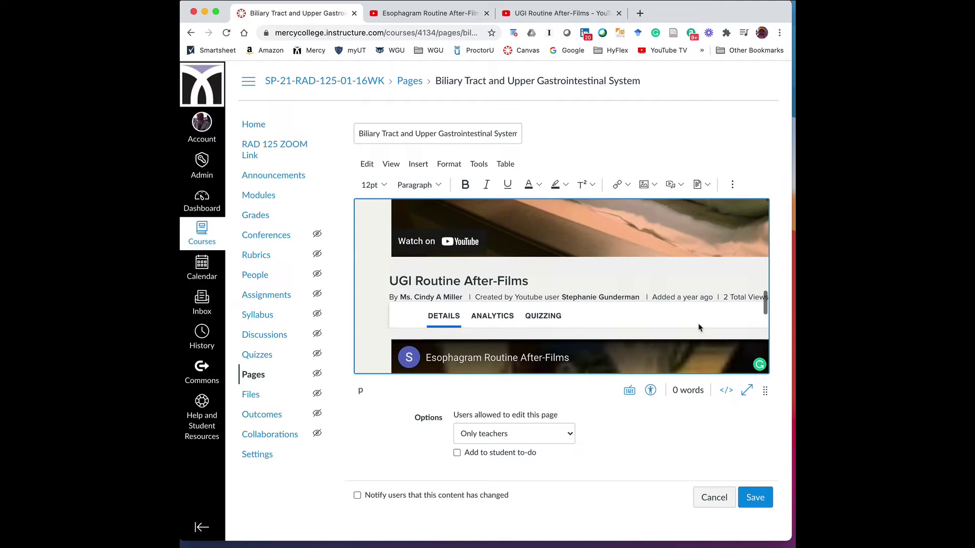
{"action": "scroll", "coordinate": [699, 327], "scroll_direction": "down", "scroll_amount": 5}
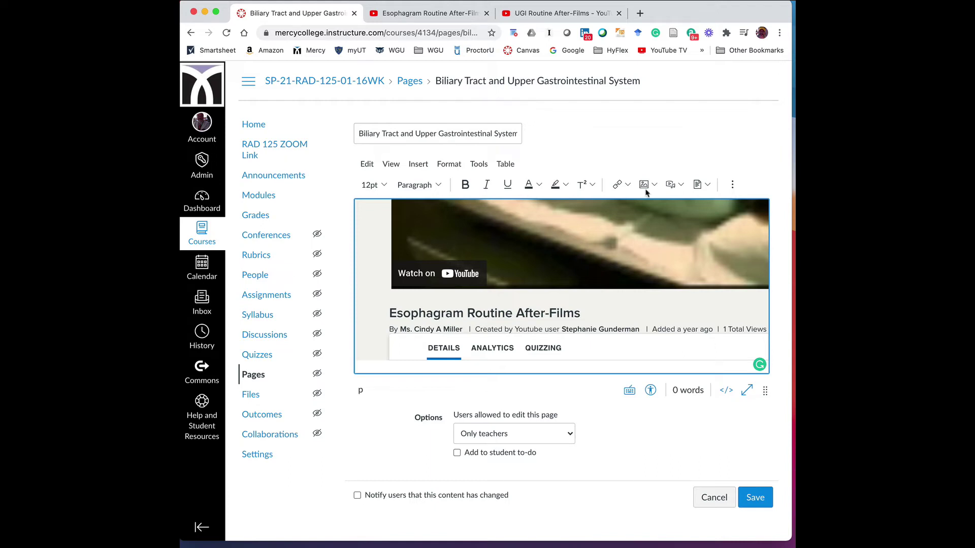
Switch the page editor to the Raw HTML Editor view.
{"action": "left_click", "coordinate": [393, 167]}
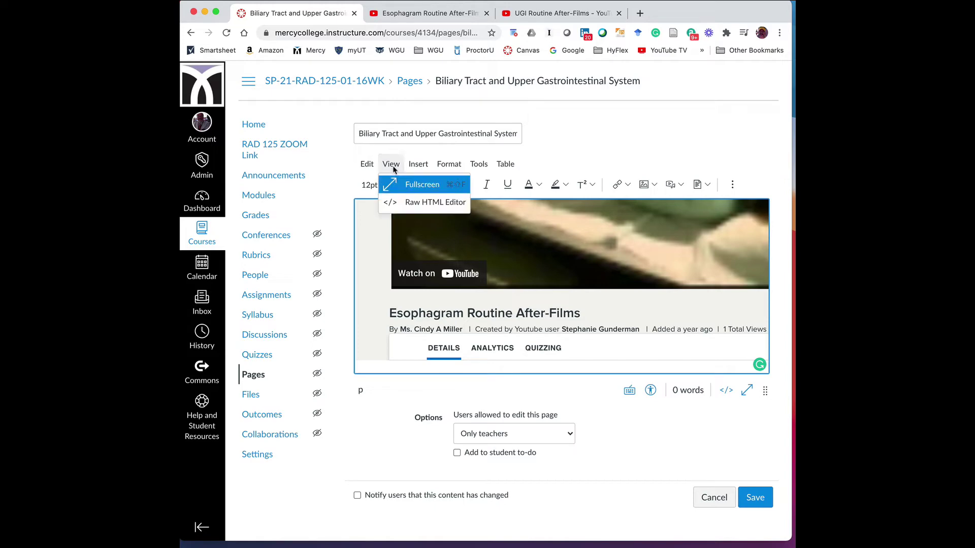
{"action": "left_click", "coordinate": [412, 201]}
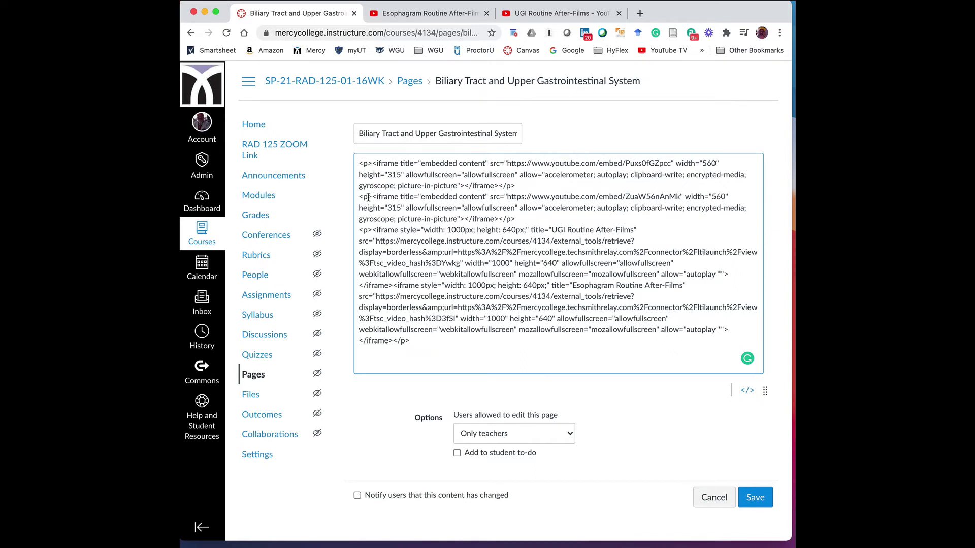
{"action": "left_click_drag", "start_coordinate": [368, 197], "coordinate": [523, 195]}
{"action": "left_click", "coordinate": [528, 185]}
Delete the paragraph holding both TechSmith iframes and save the page.
{"action": "left_click_drag", "start_coordinate": [376, 231], "coordinate": [616, 253]}
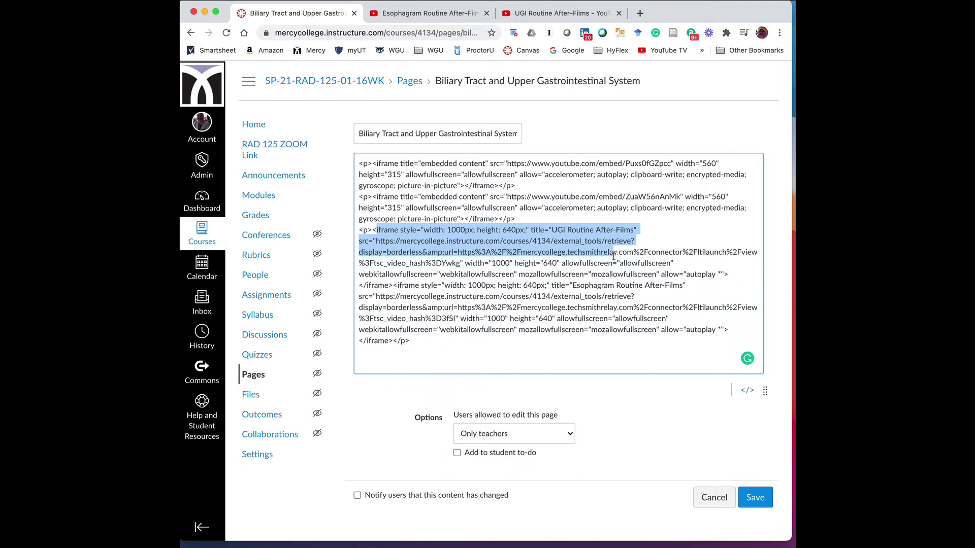
{"action": "left_click", "coordinate": [539, 216]}
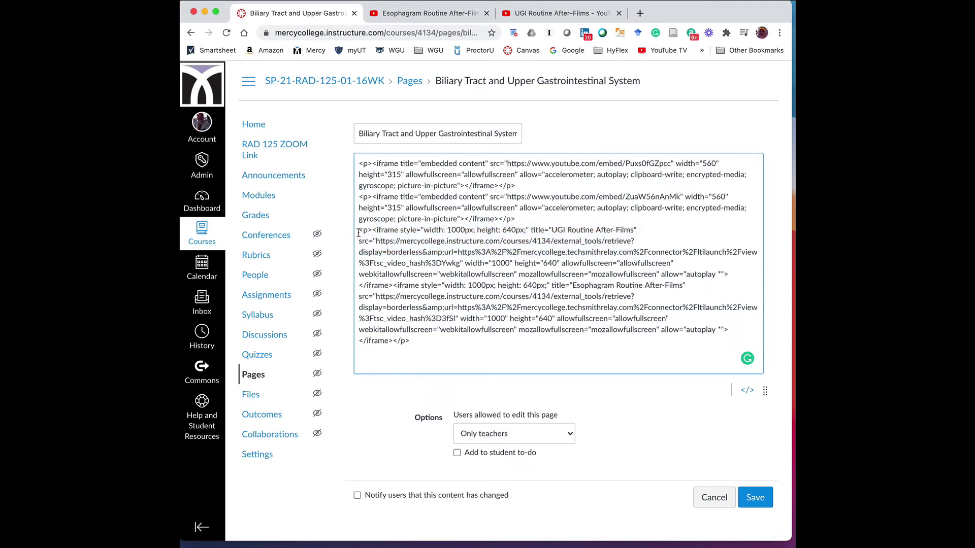
{"action": "left_click_drag", "start_coordinate": [358, 232], "coordinate": [541, 347]}
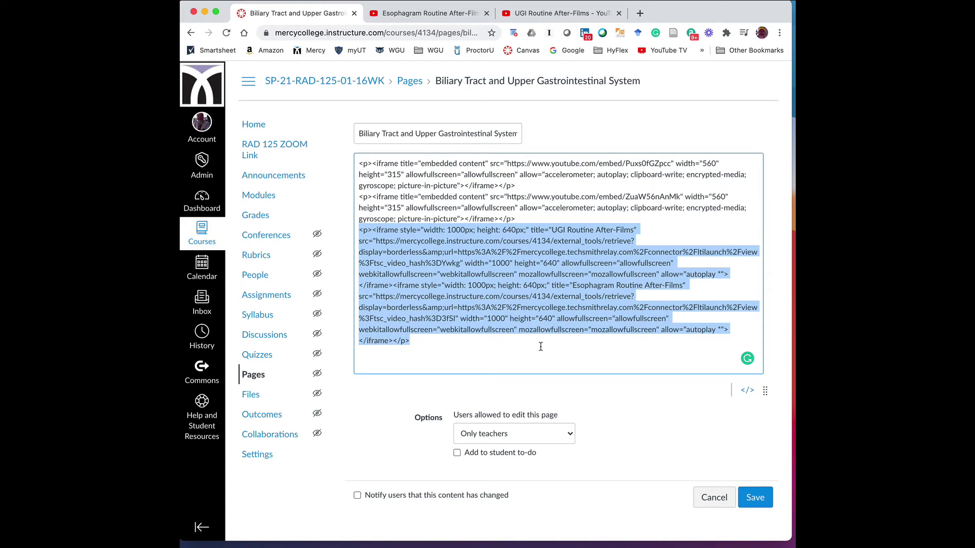
{"action": "key", "text": "BackSpace"}
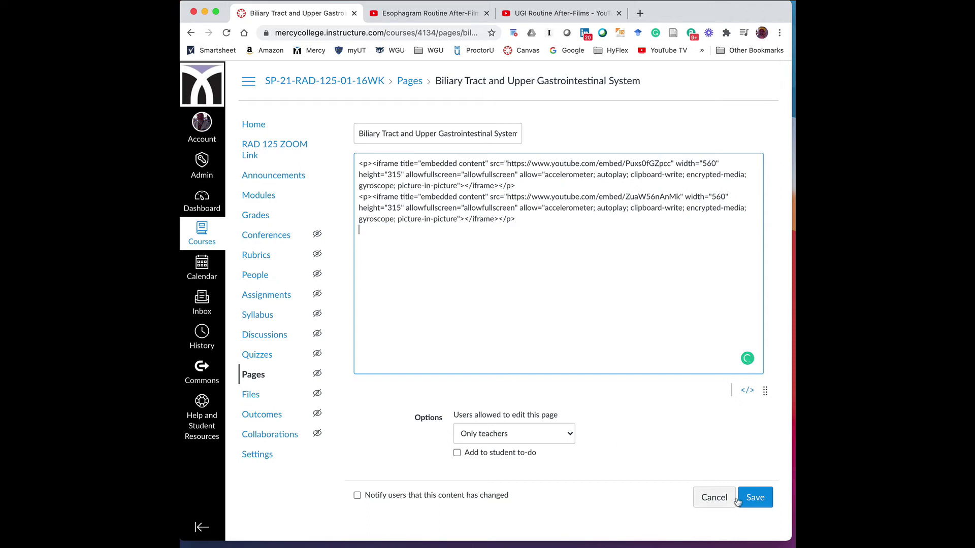
{"action": "left_click", "coordinate": [755, 498]}
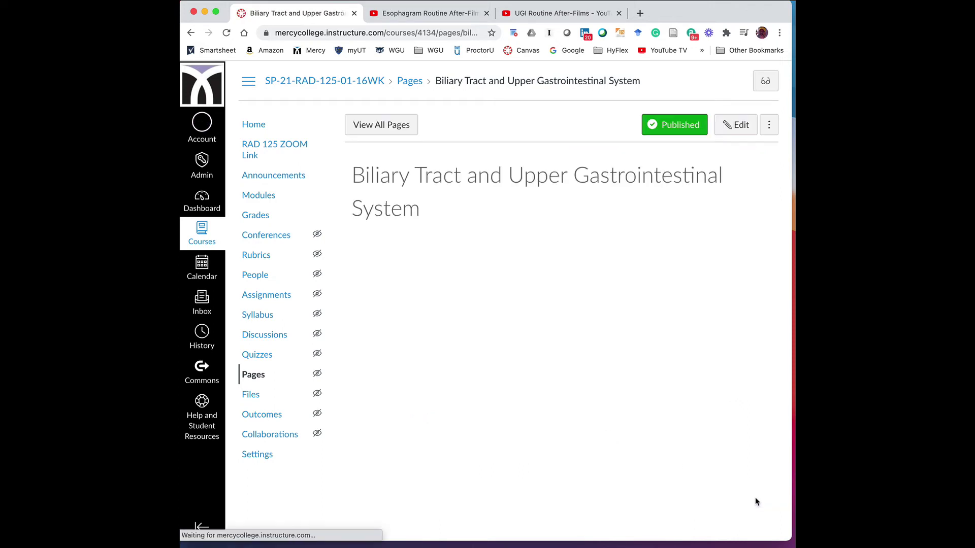
Review the two YouTube videos on the saved page, then go to View All Pages.
{"action": "scroll", "coordinate": [747, 454], "scroll_direction": "down", "scroll_amount": 3}
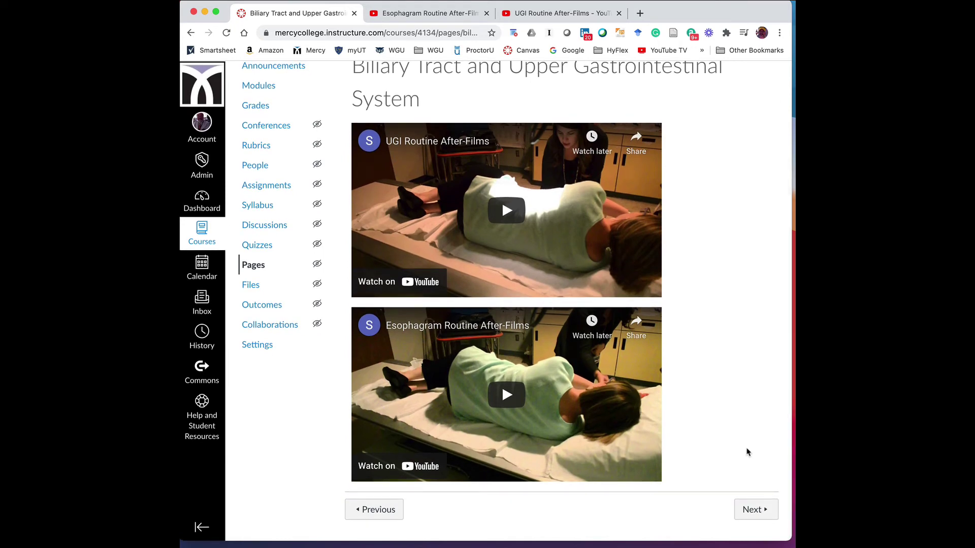
{"action": "scroll", "coordinate": [746, 452], "scroll_direction": "up", "scroll_amount": 3}
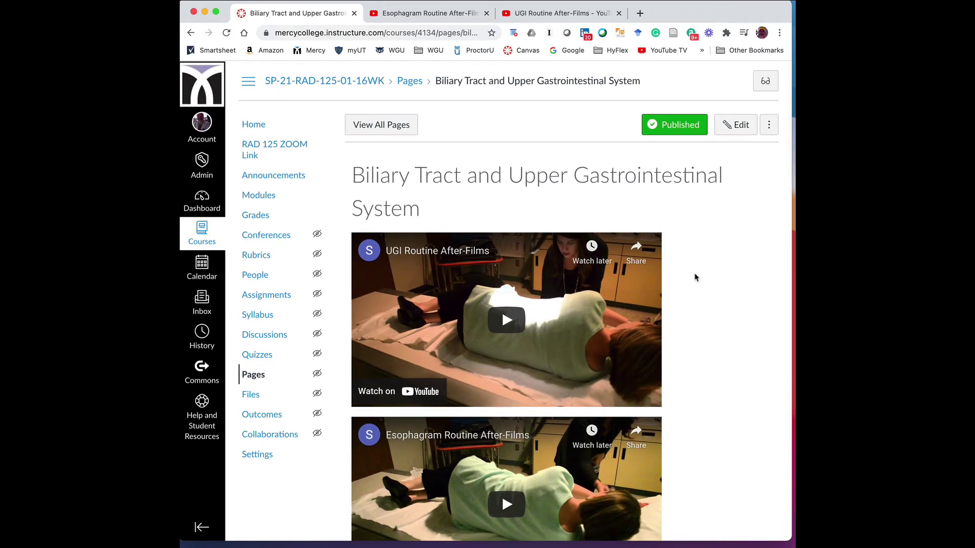
{"action": "left_click", "coordinate": [398, 127]}
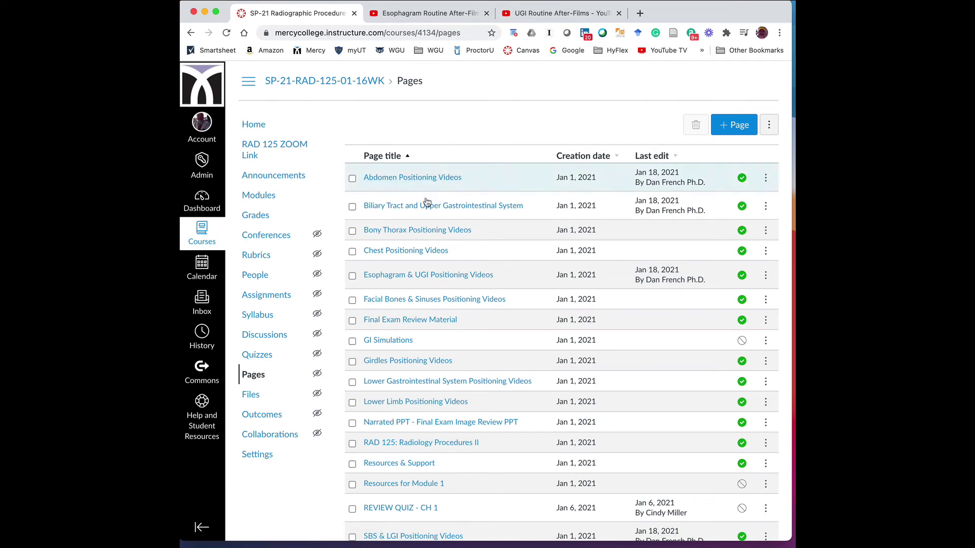
Open Bony Thorax Positioning Videos and scroll down to the Posterior Obliques Below Diaphragm Ribs video.
{"action": "left_click", "coordinate": [424, 236]}
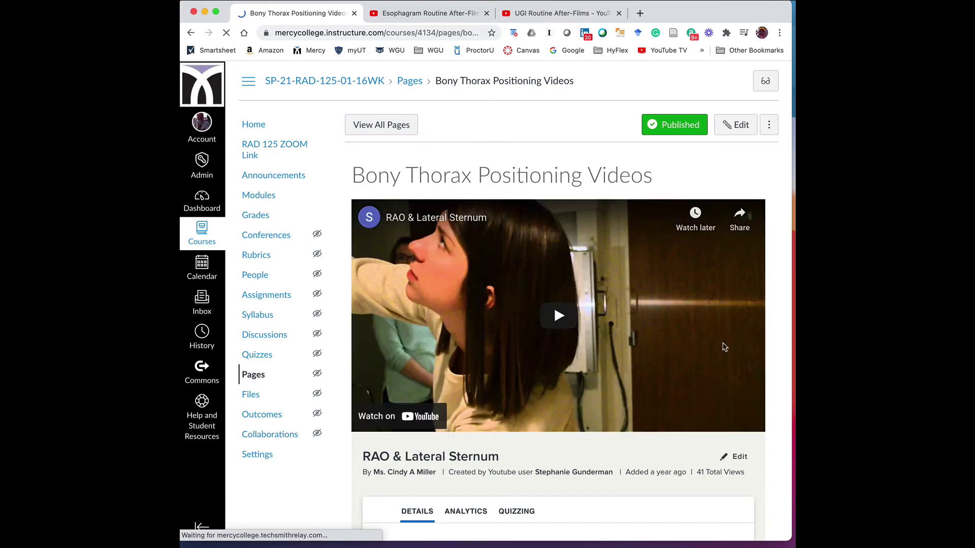
{"action": "scroll", "coordinate": [725, 347], "scroll_direction": "down", "scroll_amount": 10}
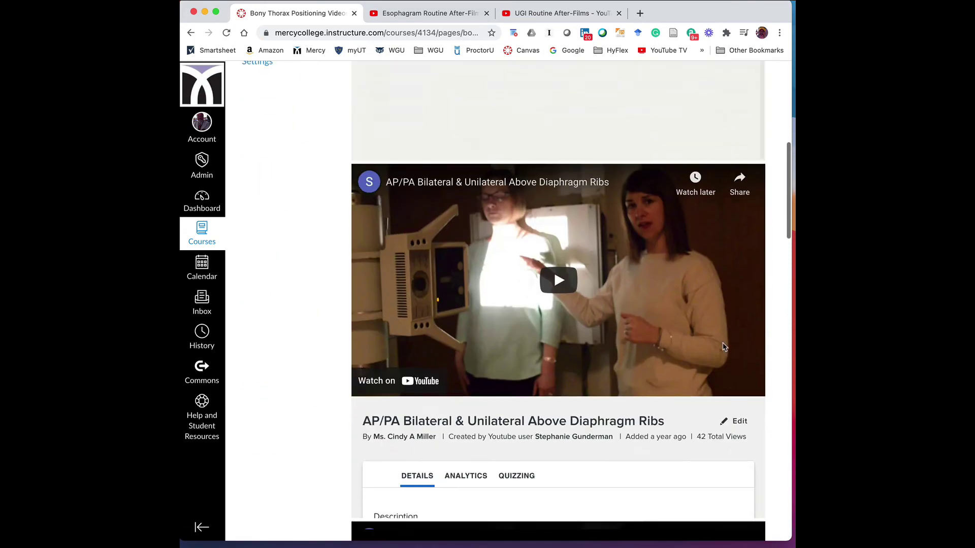
{"action": "scroll", "coordinate": [725, 348], "scroll_direction": "down", "scroll_amount": 15}
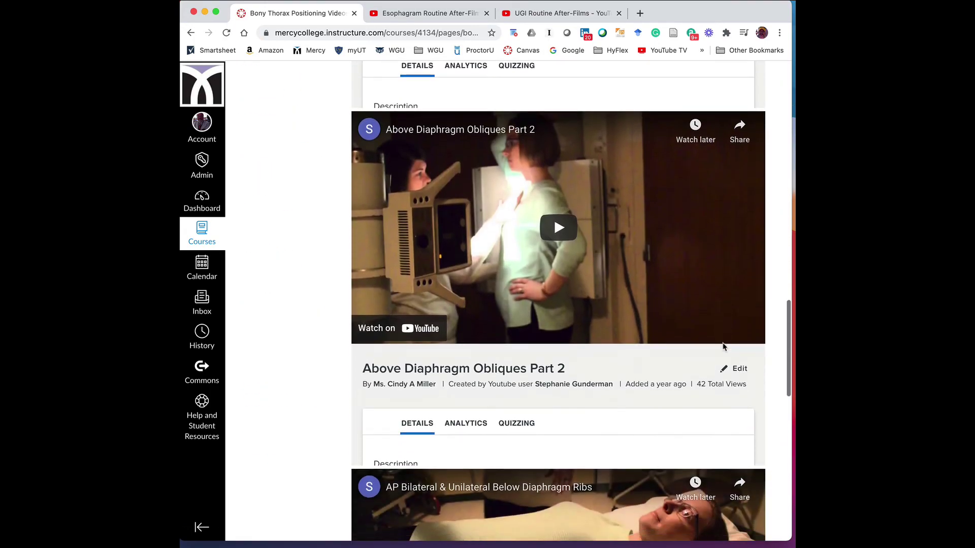
{"action": "scroll", "coordinate": [725, 348], "scroll_direction": "down", "scroll_amount": 15}
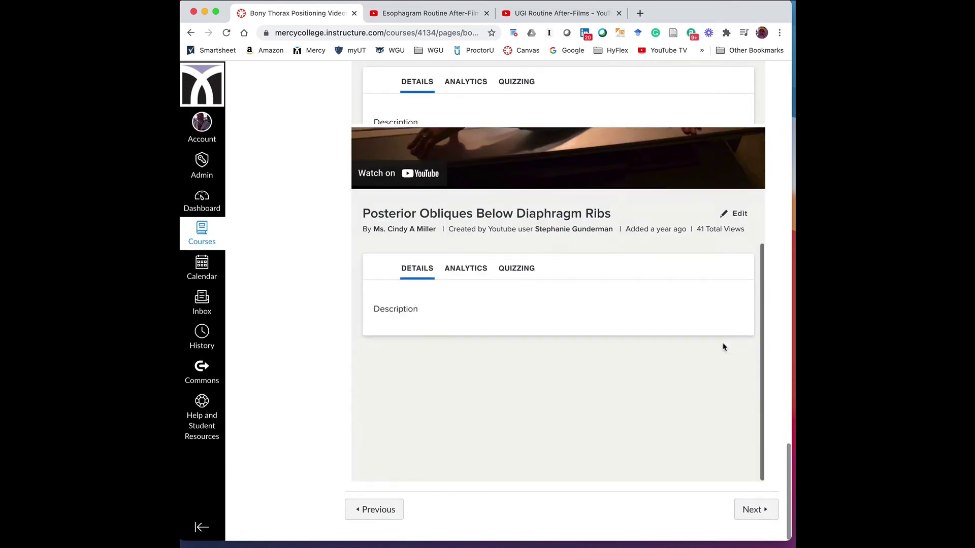
{"action": "scroll", "coordinate": [724, 348], "scroll_direction": "up", "scroll_amount": 2}
{"action": "scroll", "coordinate": [725, 348], "scroll_direction": "down", "scroll_amount": 2}
{"action": "scroll", "coordinate": [724, 347], "scroll_direction": "up", "scroll_amount": 5}
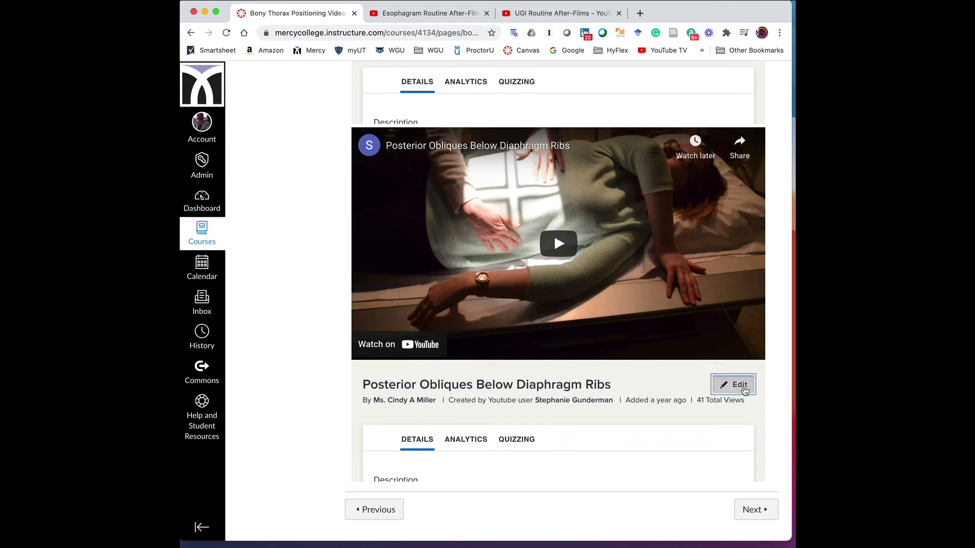
{"action": "left_click", "coordinate": [741, 387]}
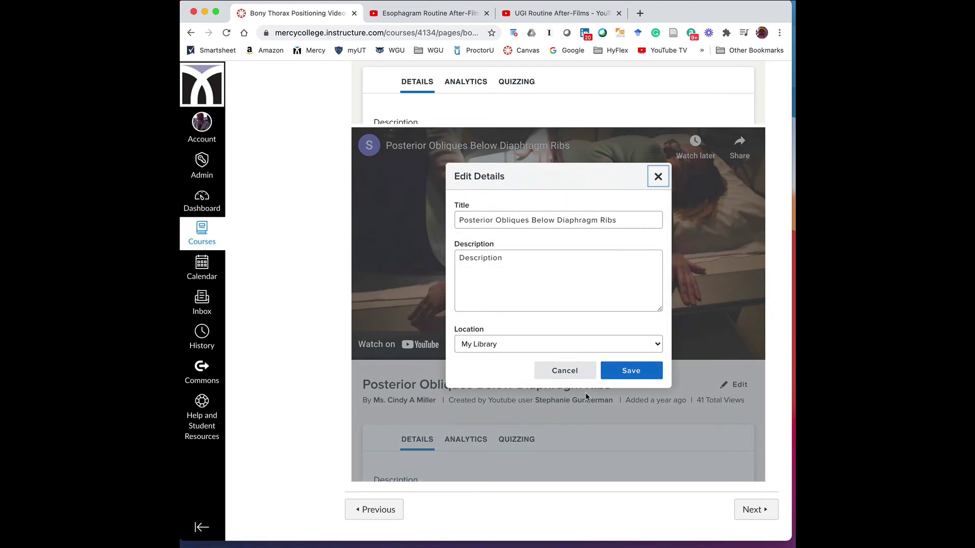
{"action": "left_click", "coordinate": [565, 371]}
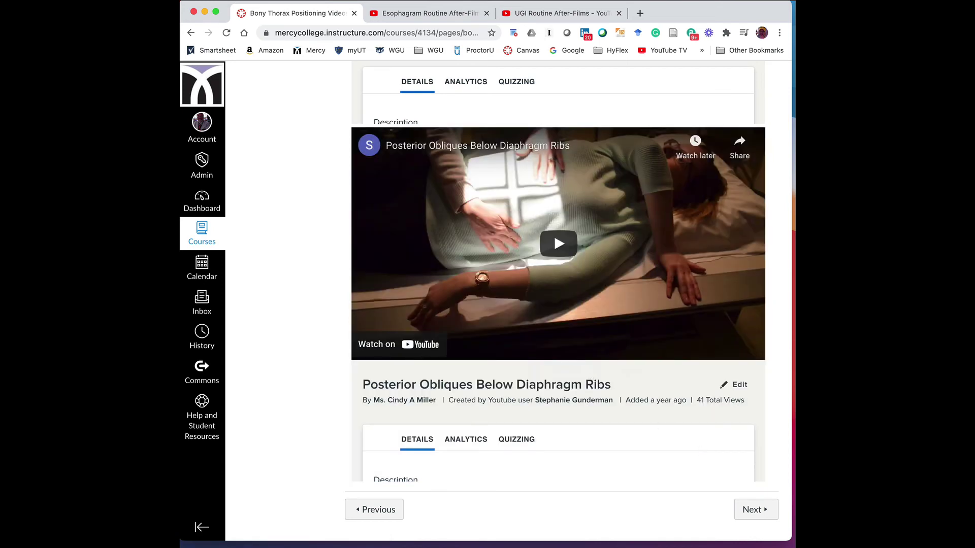